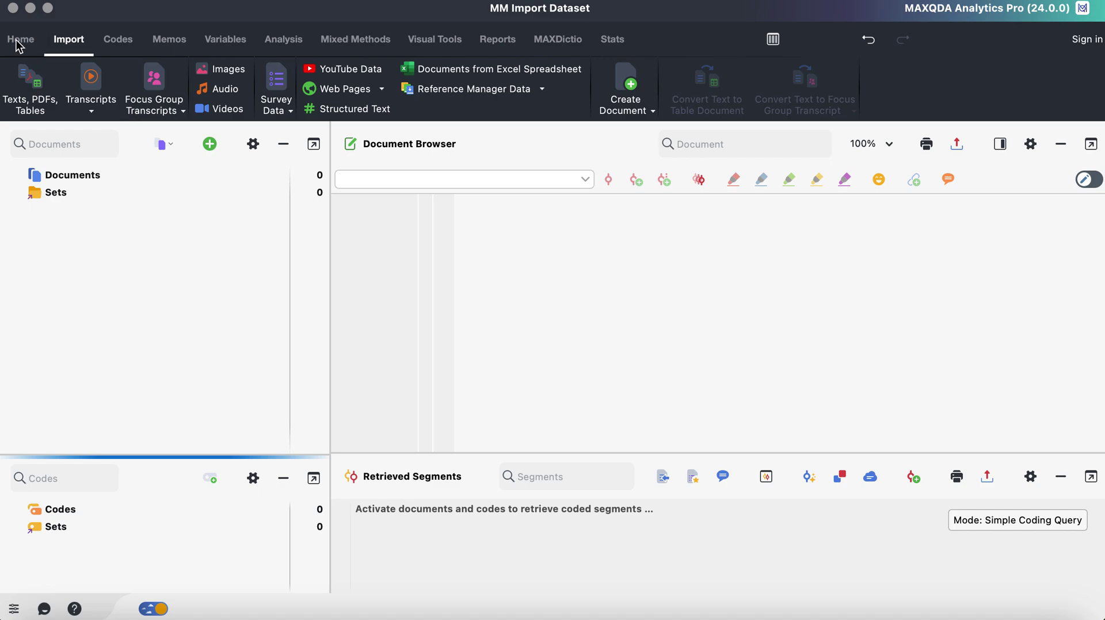
Start a Documents from Excel Spreadsheet import and browse the Desktop's spreadsheet files.
{"action": "left_click", "coordinate": [68, 45]}
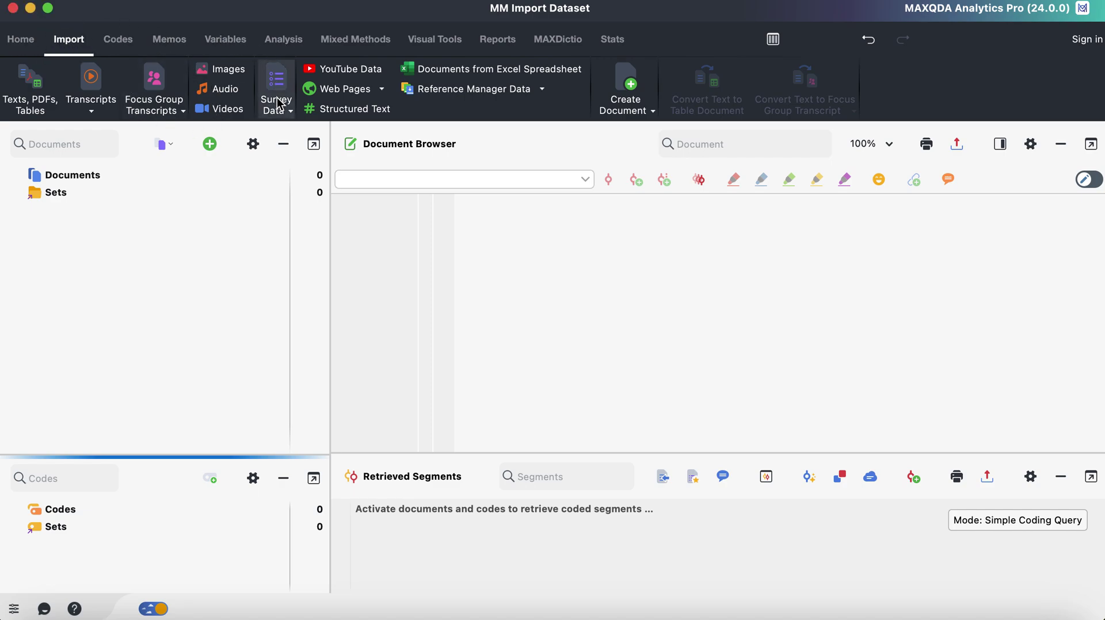
{"action": "left_click", "coordinate": [491, 73]}
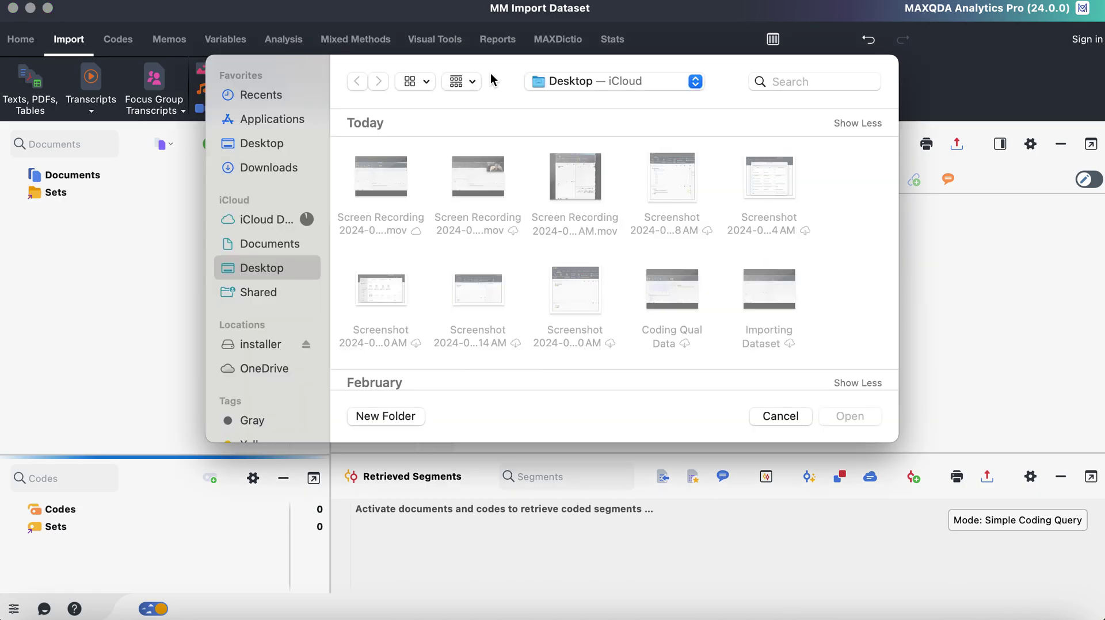
{"action": "scroll", "coordinate": [516, 367], "scroll_direction": "down", "scroll_amount": 10}
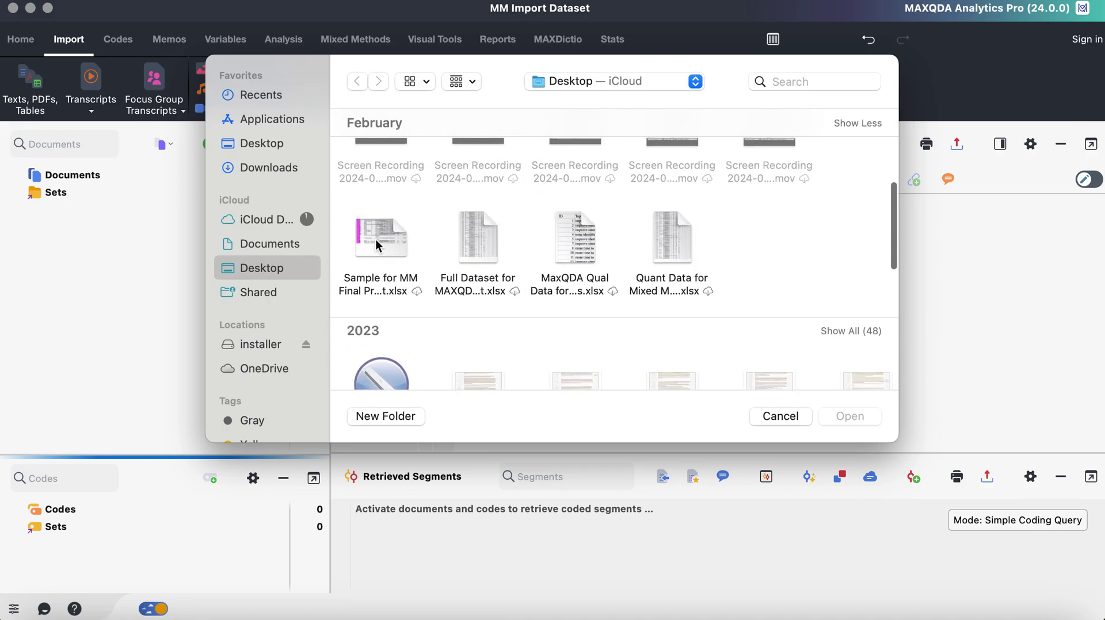
Open the Sample for MM .xlsx workbook and review its column import settings.
{"action": "double_click", "coordinate": [375, 240]}
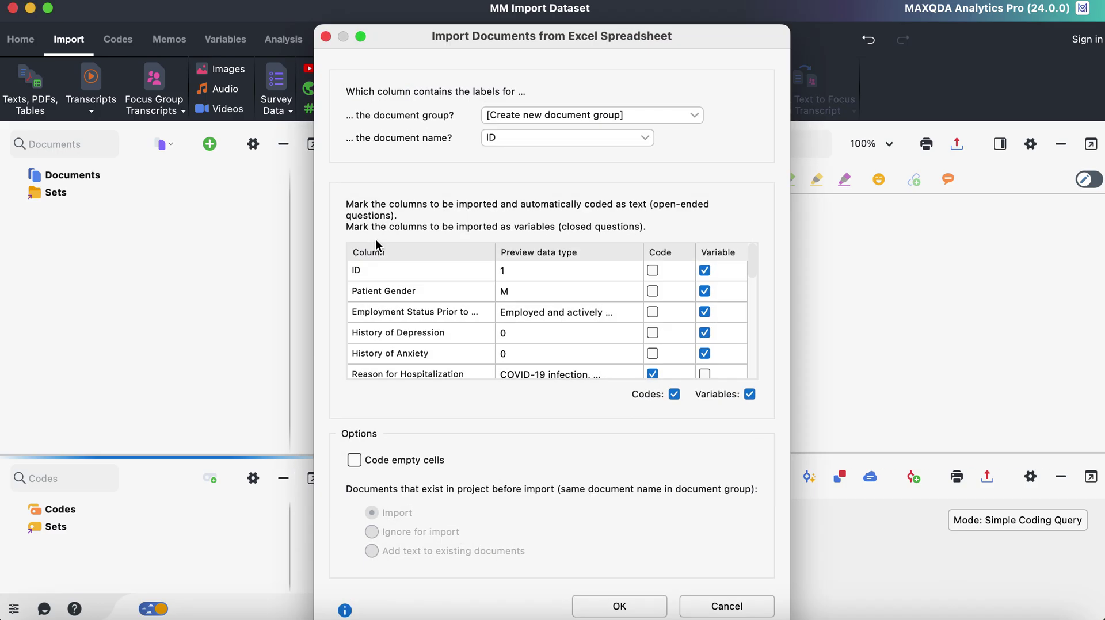
{"action": "left_click_drag", "start_coordinate": [397, 41], "coordinate": [394, 9]}
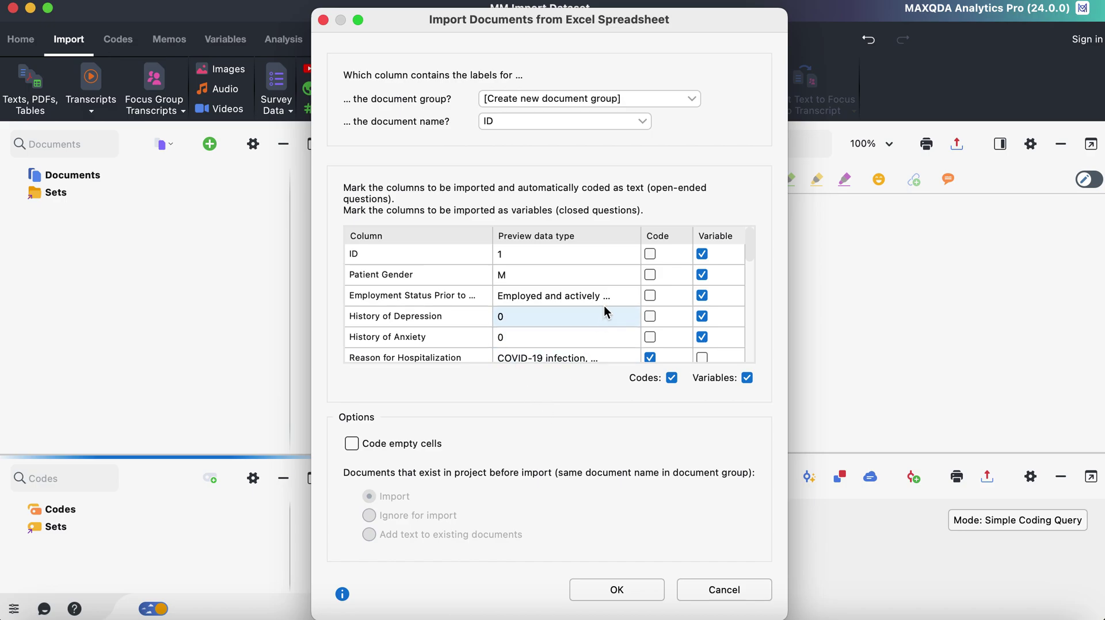
{"action": "scroll", "coordinate": [600, 334], "scroll_direction": "down", "scroll_amount": 3}
{"action": "scroll", "coordinate": [600, 333], "scroll_direction": "up", "scroll_amount": 3}
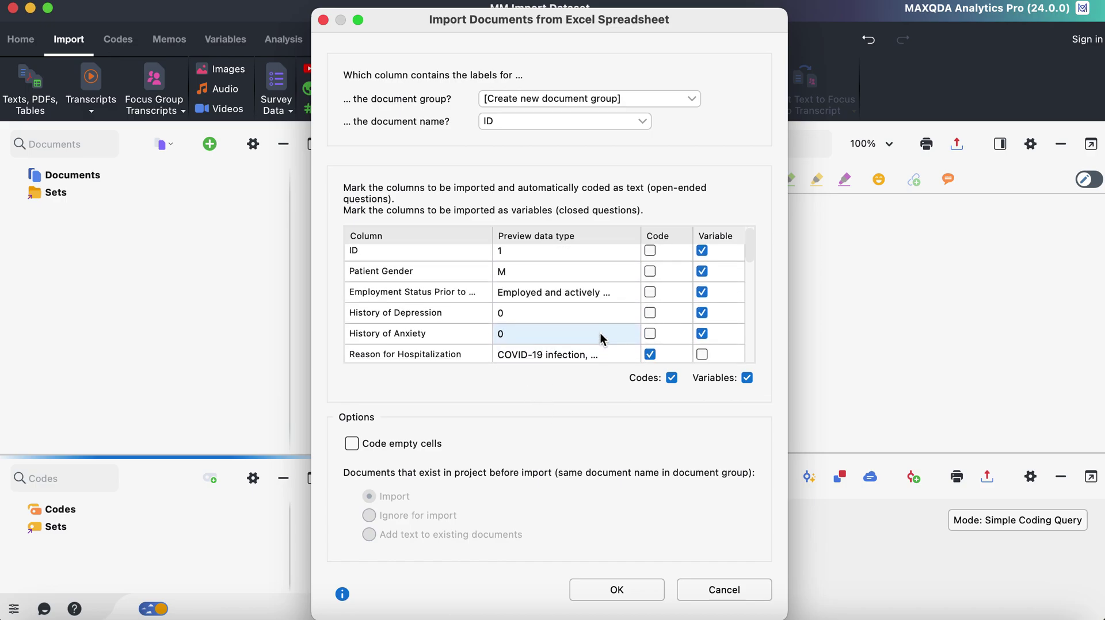
{"action": "scroll", "coordinate": [600, 333], "scroll_direction": "down", "scroll_amount": 10}
{"action": "scroll", "coordinate": [600, 333], "scroll_direction": "down", "scroll_amount": 10}
{"action": "scroll", "coordinate": [600, 333], "scroll_direction": "up", "scroll_amount": 20}
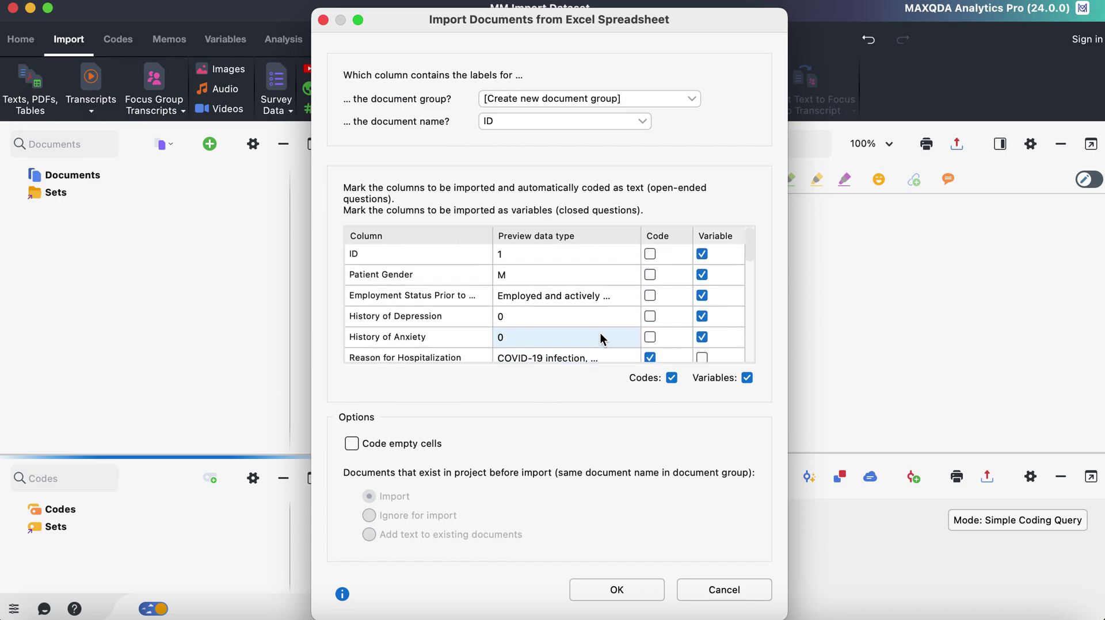
{"action": "scroll", "coordinate": [599, 338], "scroll_direction": "down", "scroll_amount": 3}
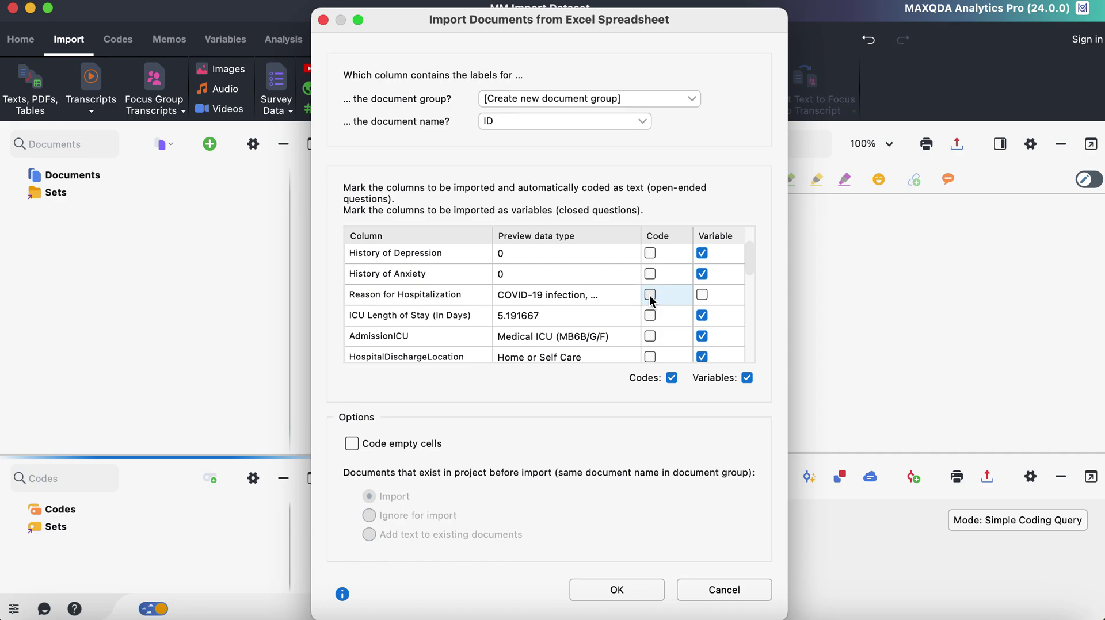
Mark Reason for Hospitalization and Qual top areas to improve QOL as variables.
{"action": "left_click", "coordinate": [702, 295]}
{"action": "scroll", "coordinate": [661, 298], "scroll_direction": "down", "scroll_amount": 5}
{"action": "scroll", "coordinate": [662, 299], "scroll_direction": "down", "scroll_amount": 5}
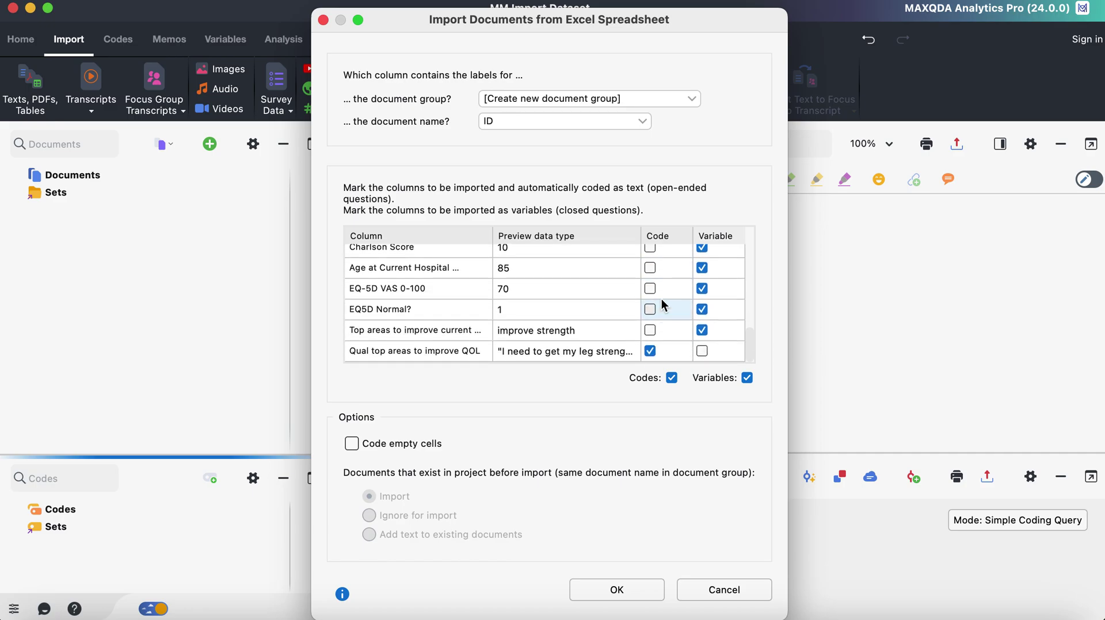
{"action": "scroll", "coordinate": [661, 299], "scroll_direction": "up", "scroll_amount": 10}
{"action": "scroll", "coordinate": [661, 299], "scroll_direction": "down", "scroll_amount": 10}
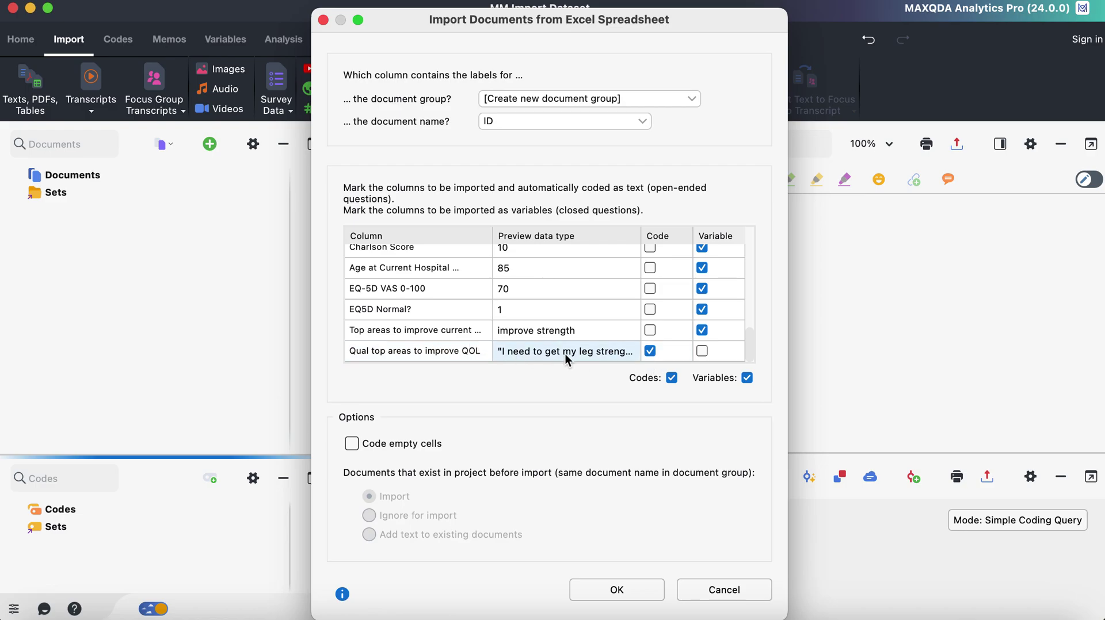
{"action": "left_click", "coordinate": [702, 352]}
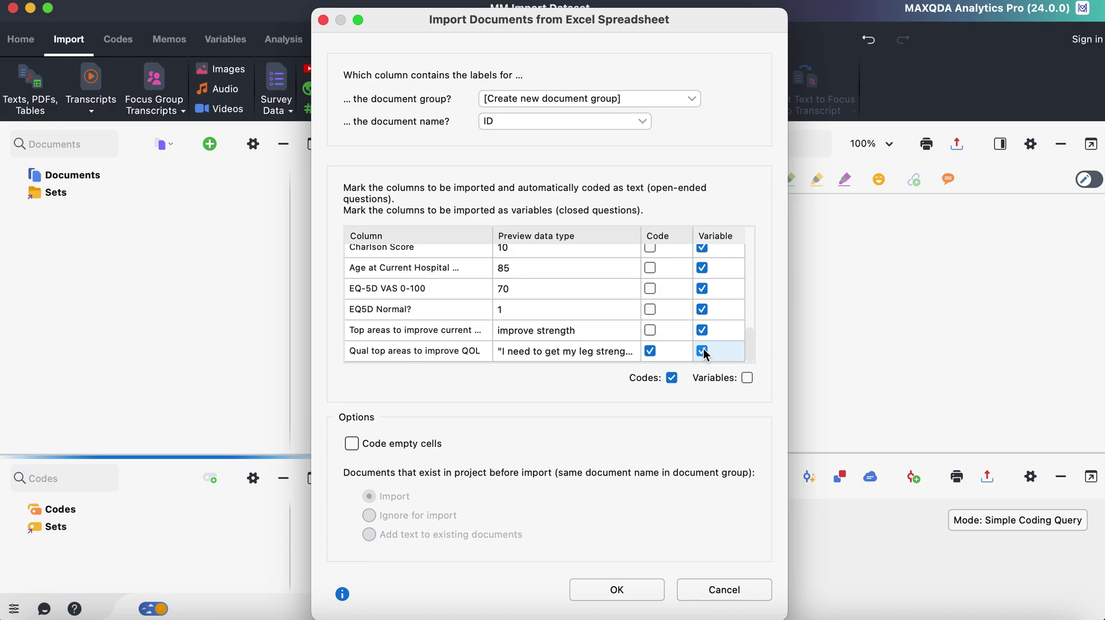
Confirm the column settings, exclude AdmissionICU from the variables, and run the import.
{"action": "left_click", "coordinate": [599, 591]}
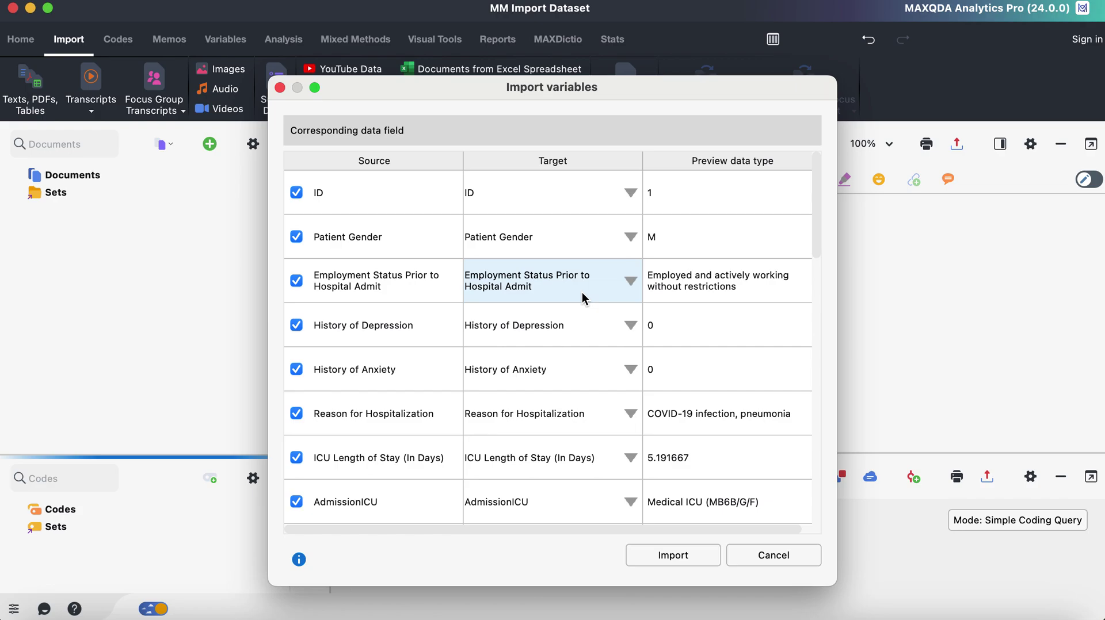
{"action": "scroll", "coordinate": [583, 298], "scroll_direction": "down", "scroll_amount": 10}
{"action": "scroll", "coordinate": [583, 298], "scroll_direction": "up", "scroll_amount": 10}
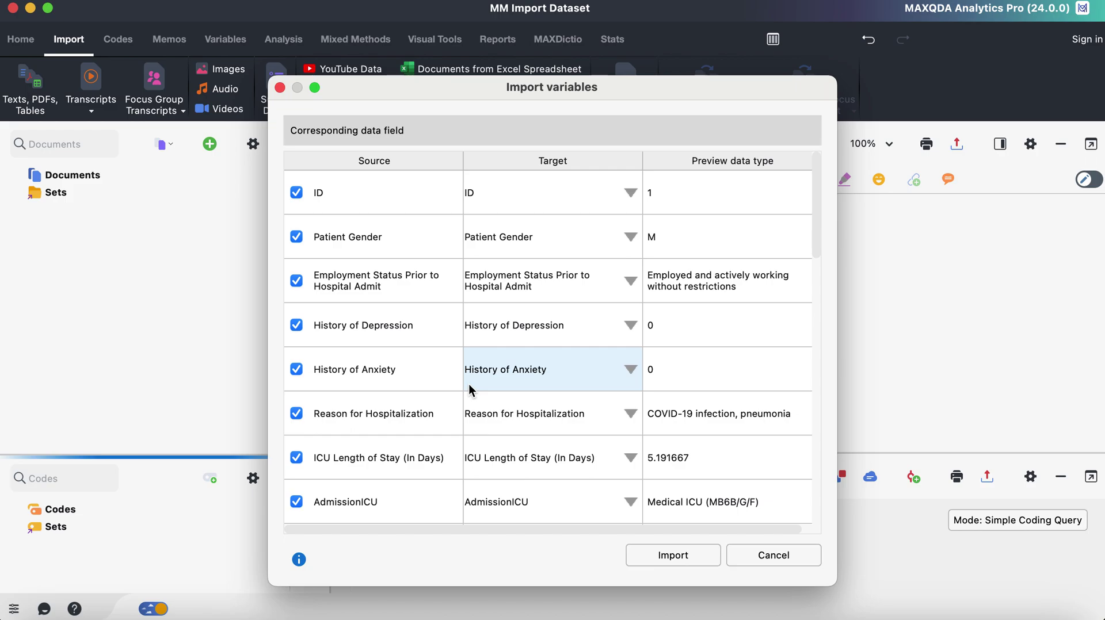
{"action": "scroll", "coordinate": [468, 385], "scroll_direction": "down", "scroll_amount": 6}
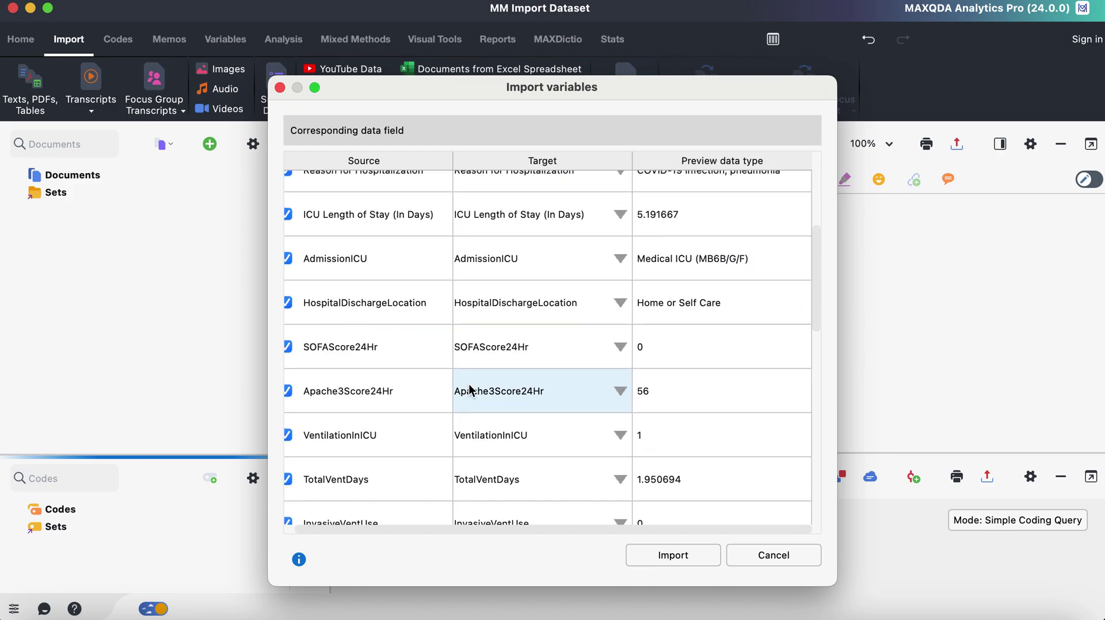
{"action": "scroll", "coordinate": [468, 386], "scroll_direction": "up", "scroll_amount": 1}
{"action": "scroll", "coordinate": [468, 384], "scroll_direction": "down", "scroll_amount": 2}
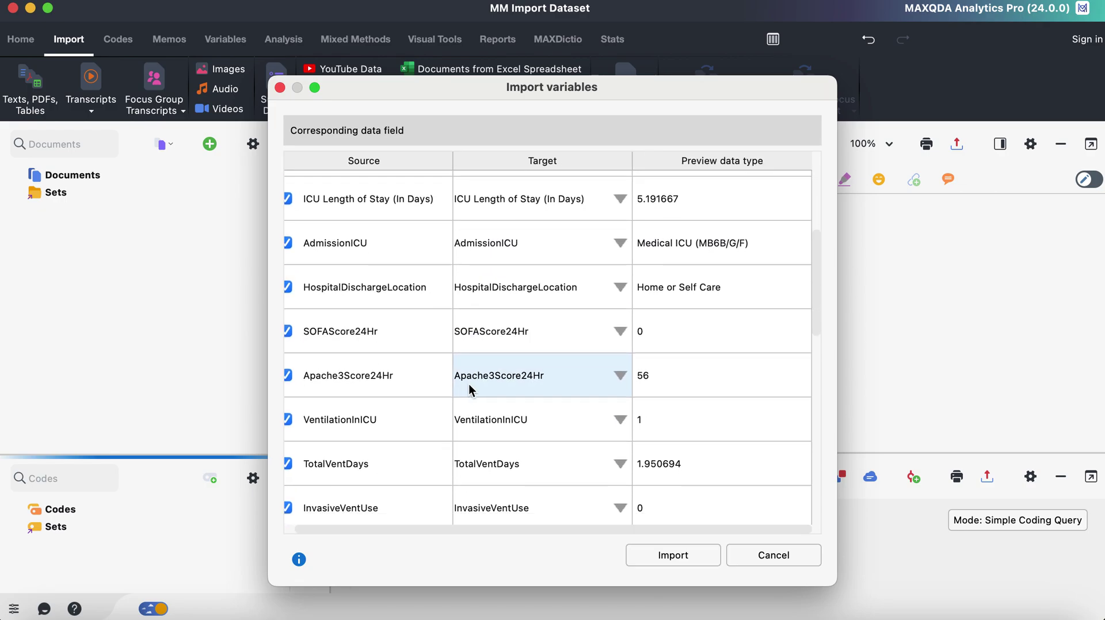
{"action": "scroll", "coordinate": [402, 313], "scroll_direction": "left", "scroll_amount": 1}
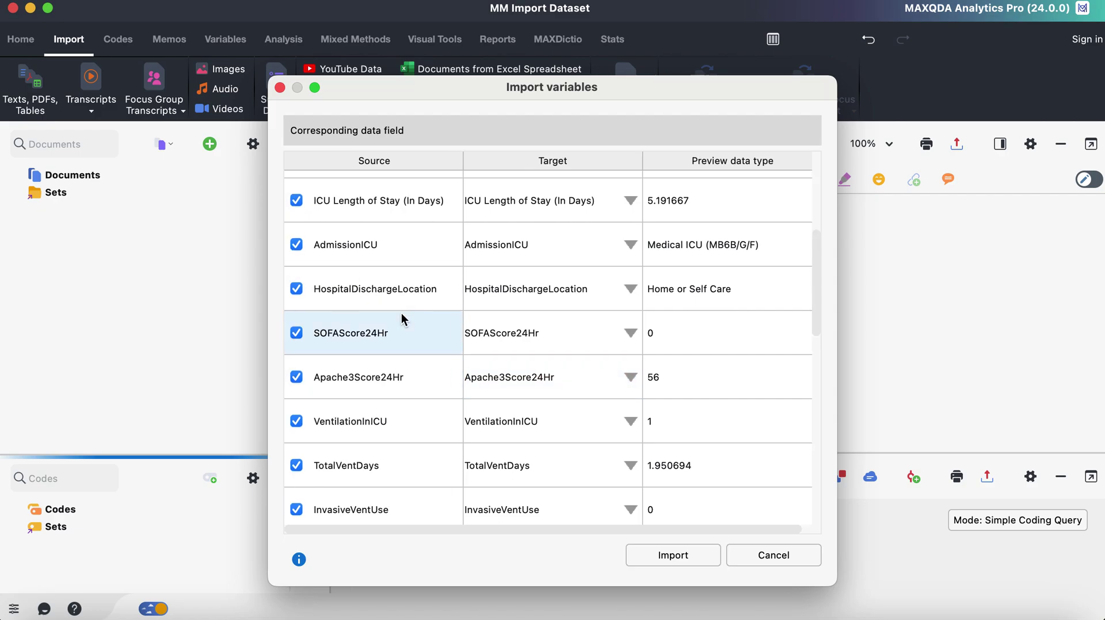
{"action": "left_click", "coordinate": [296, 246]}
{"action": "scroll", "coordinate": [622, 389], "scroll_direction": "down", "scroll_amount": 1}
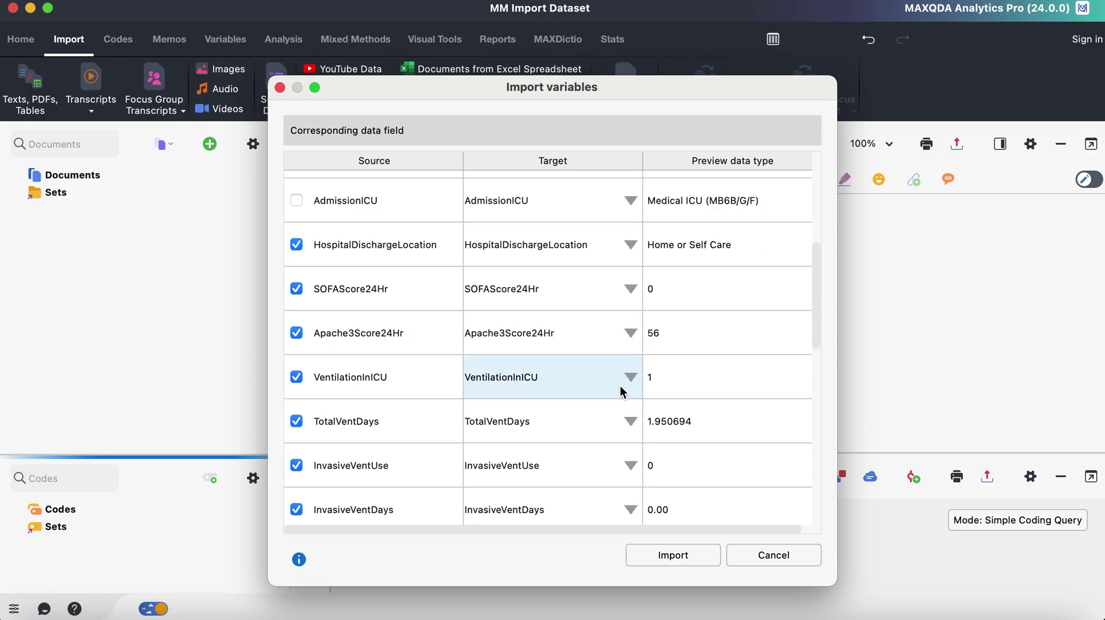
{"action": "scroll", "coordinate": [621, 392], "scroll_direction": "down", "scroll_amount": 10}
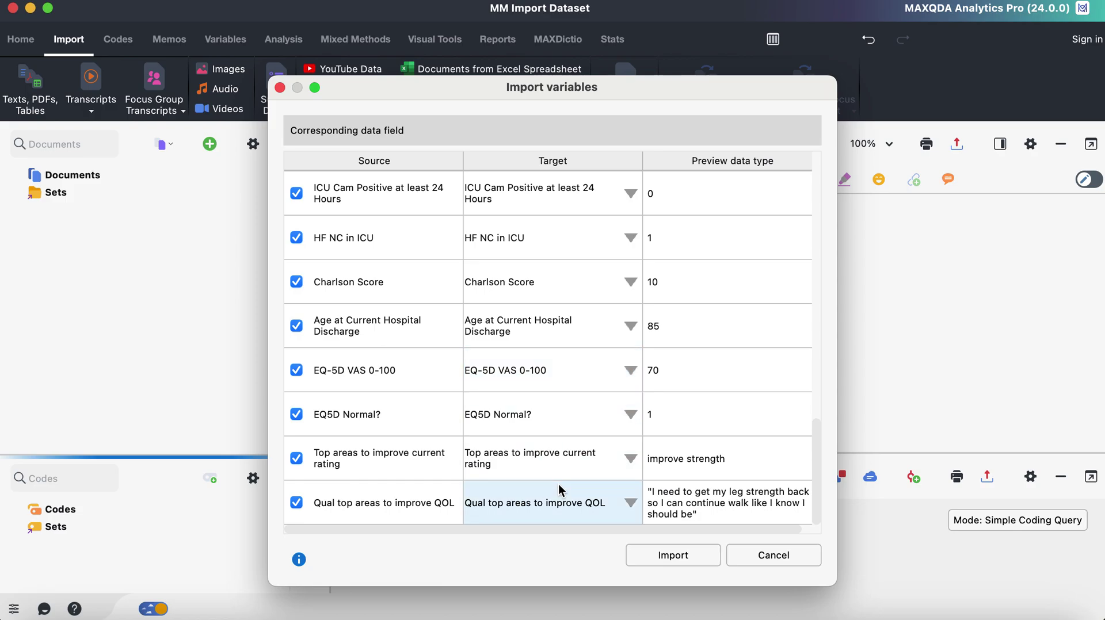
{"action": "left_click", "coordinate": [666, 556]}
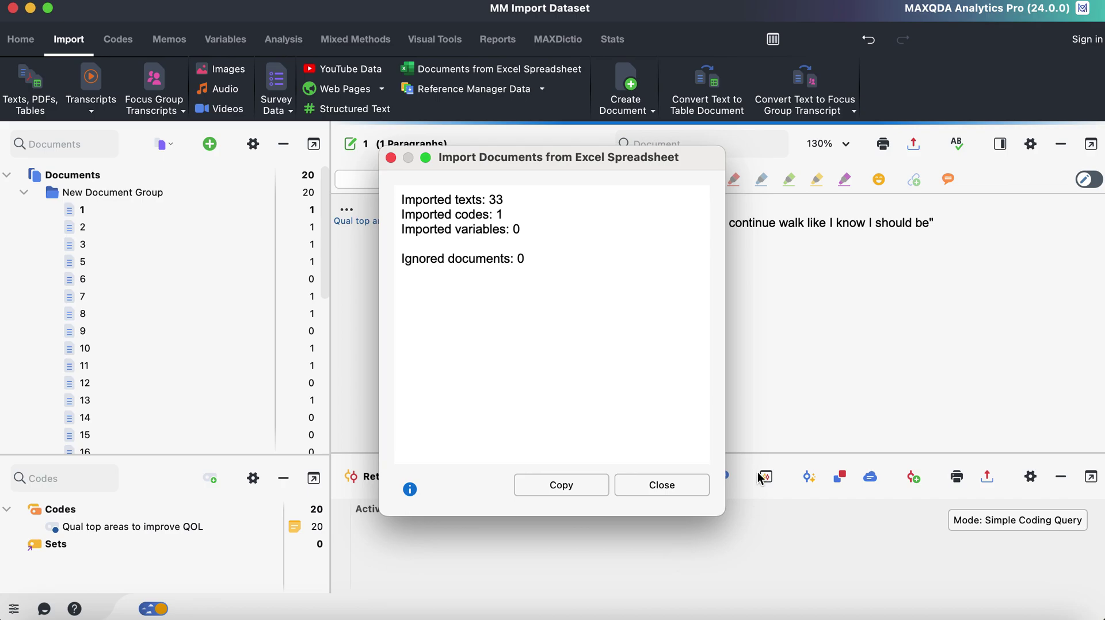
Close the import summary reporting 33 imported texts and 1 code.
{"action": "left_click", "coordinate": [654, 485]}
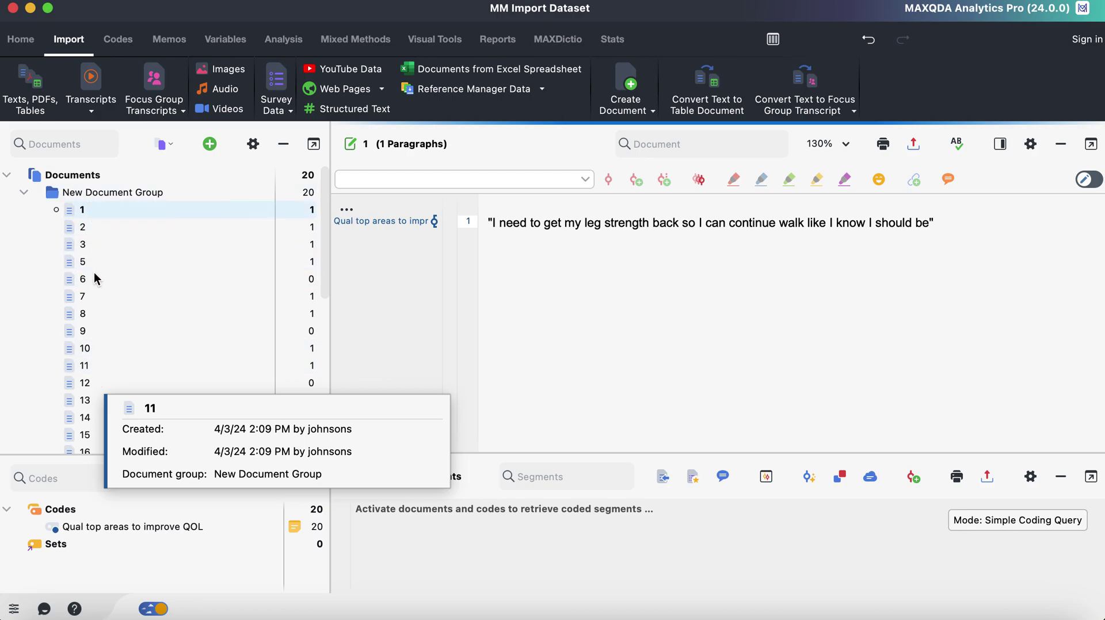
View document 1's imported text, then open document 6 to confirm it is empty.
{"action": "scroll", "coordinate": [99, 345], "scroll_direction": "down", "scroll_amount": 5}
{"action": "scroll", "coordinate": [98, 346], "scroll_direction": "up", "scroll_amount": 5}
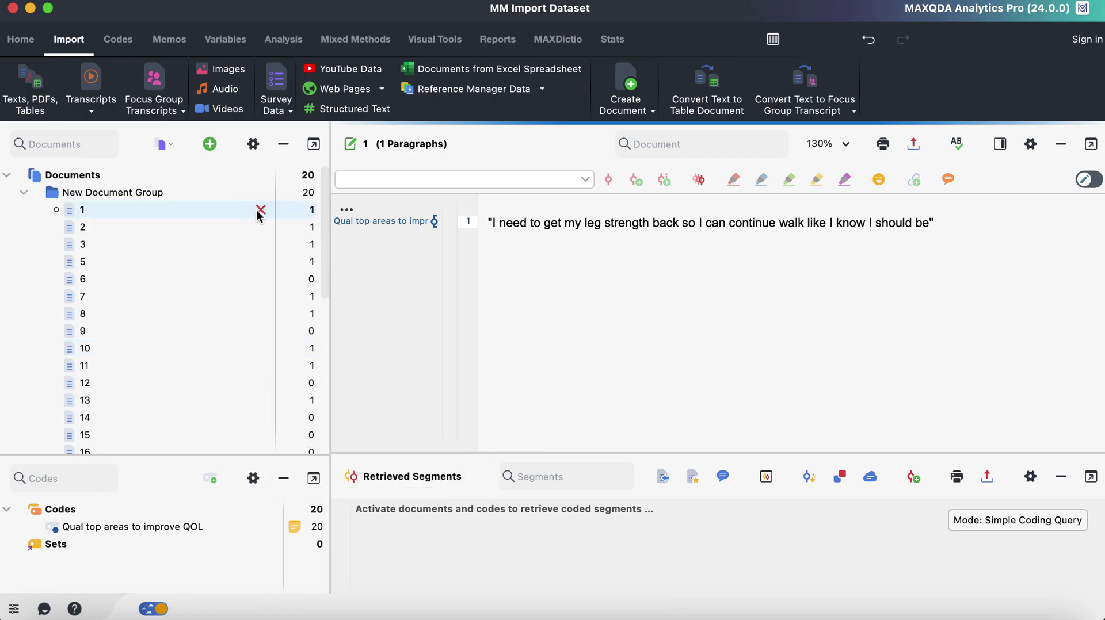
{"action": "left_click", "coordinate": [238, 216]}
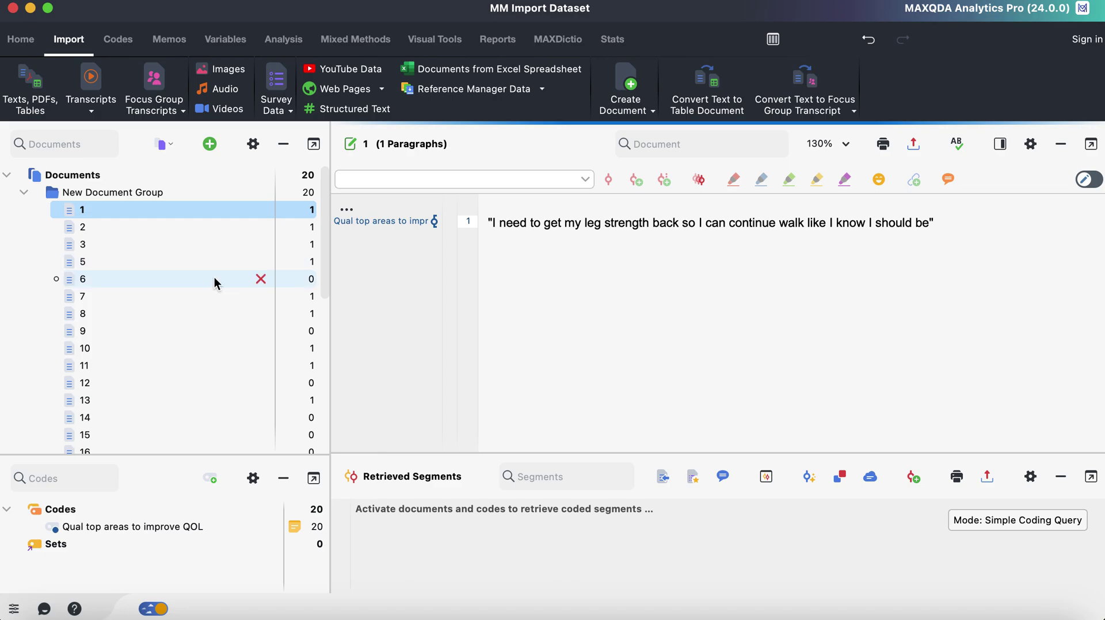
{"action": "left_click", "coordinate": [213, 280]}
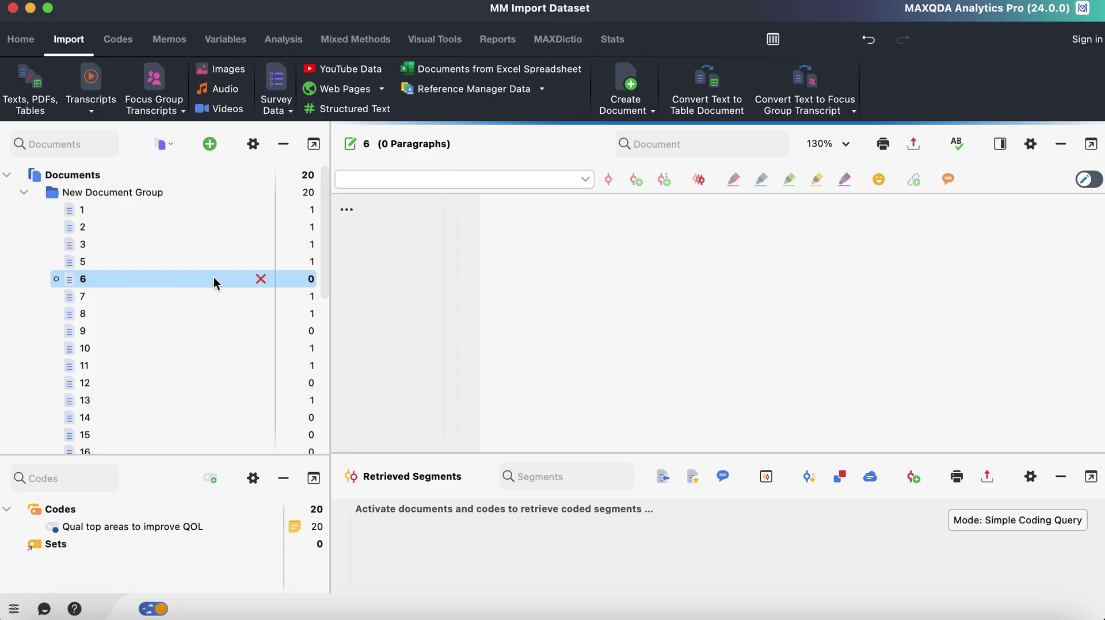
Delete the empty documents 6, 9 and 12, confirming each deletion.
{"action": "left_click", "coordinate": [263, 279]}
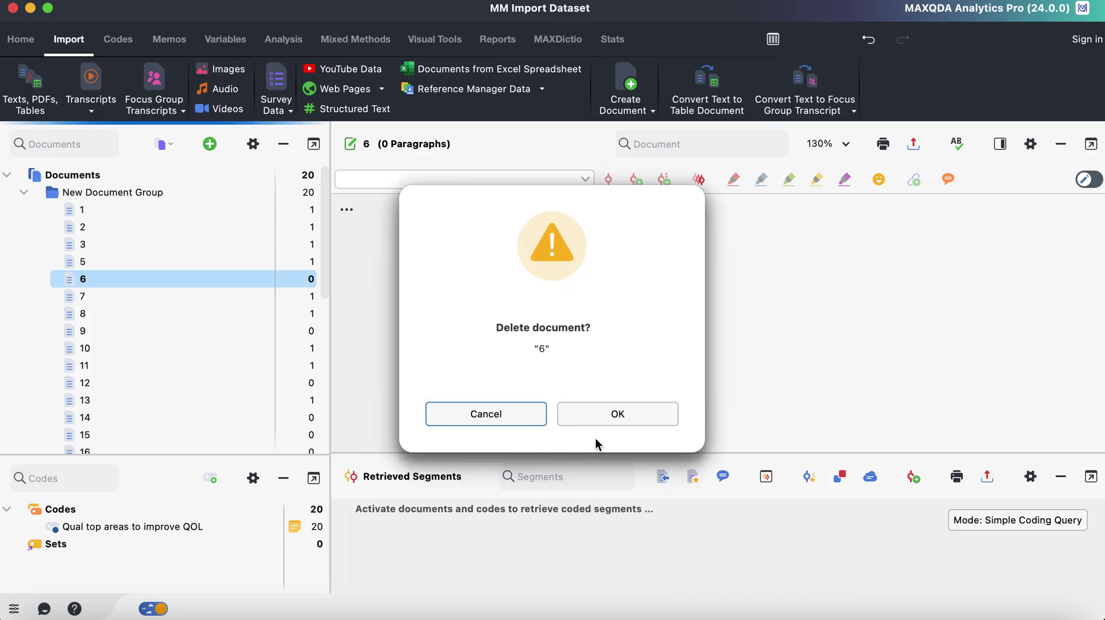
{"action": "left_click", "coordinate": [605, 413]}
{"action": "scroll", "coordinate": [187, 310], "scroll_direction": "down", "scroll_amount": 1}
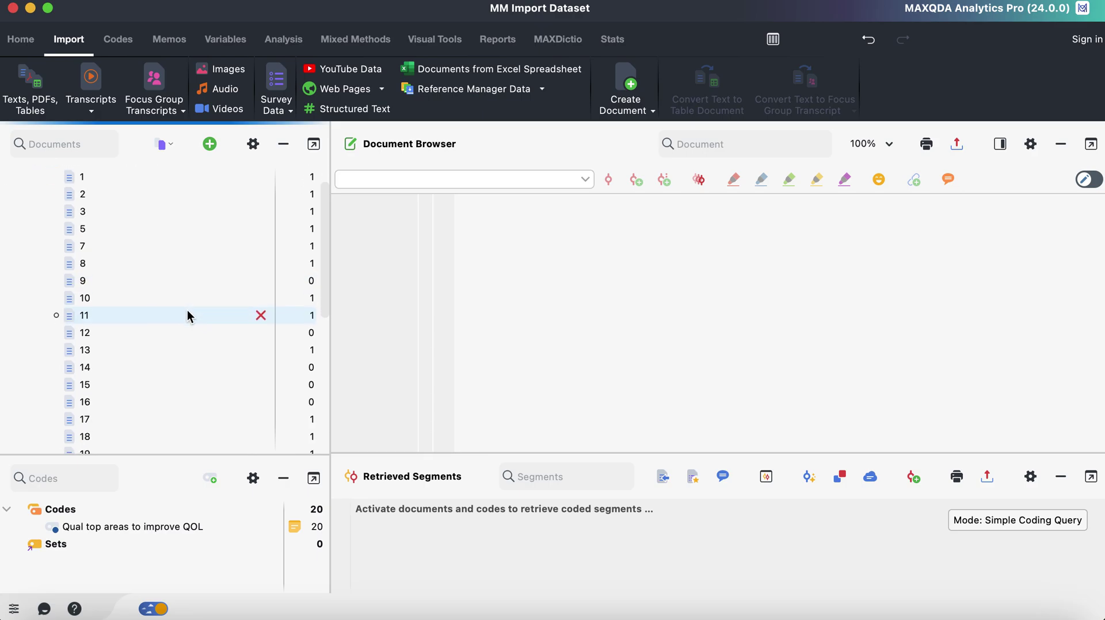
{"action": "left_click", "coordinate": [261, 281]}
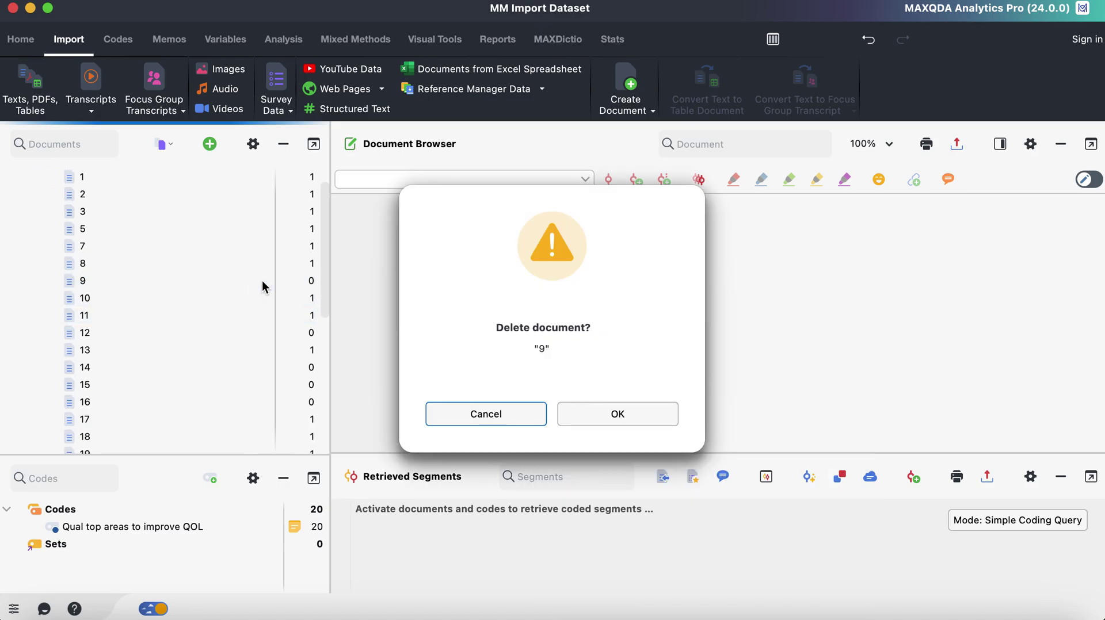
{"action": "left_click", "coordinate": [587, 419]}
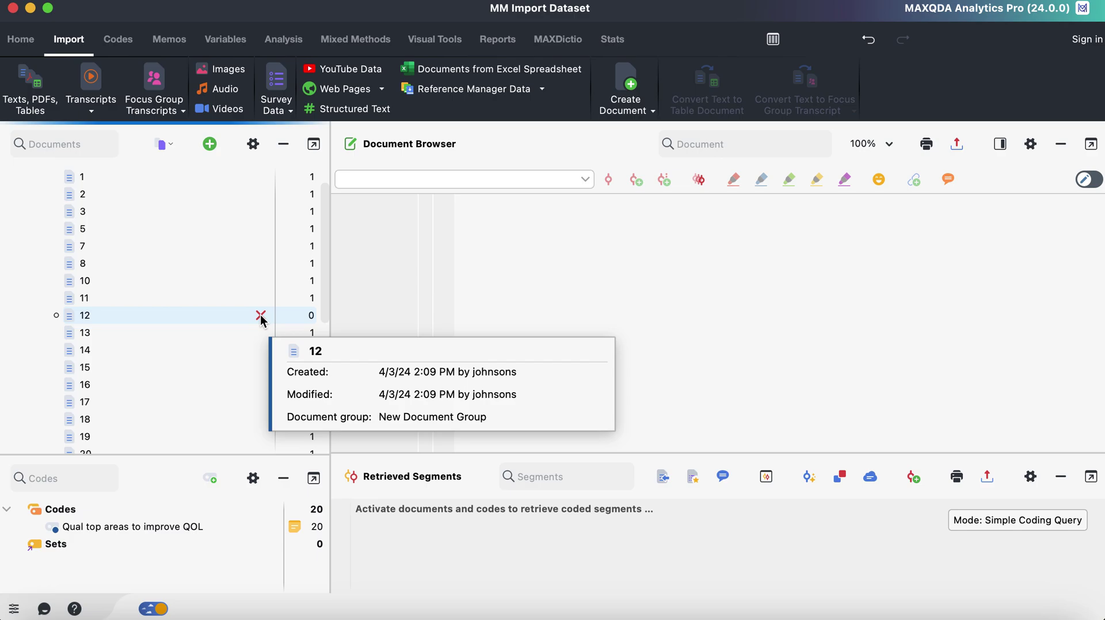
{"action": "left_click", "coordinate": [261, 318]}
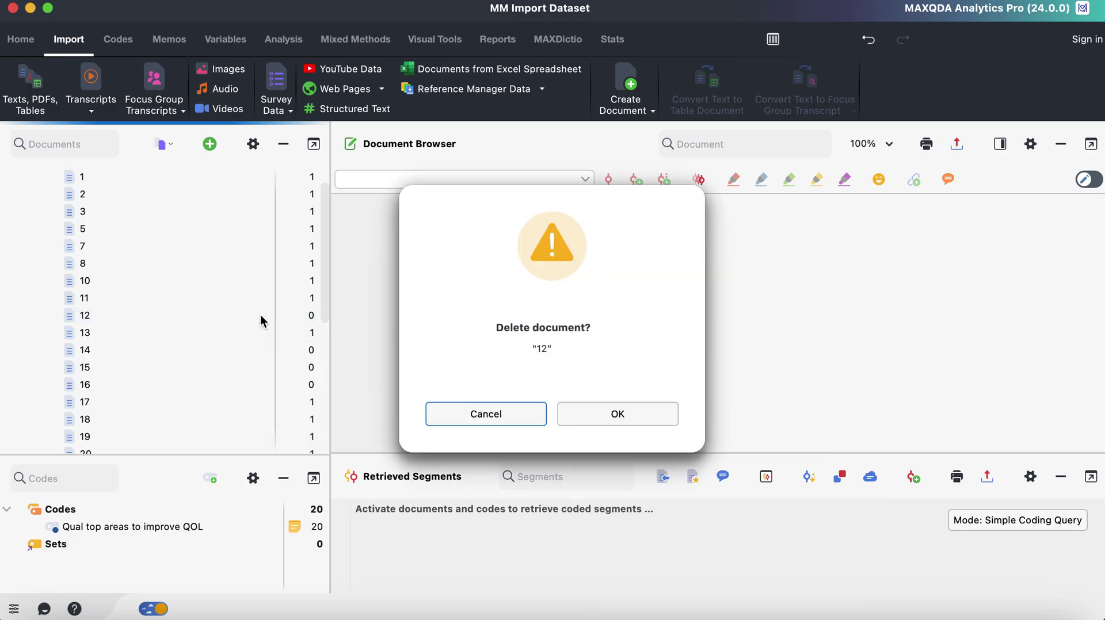
{"action": "left_click", "coordinate": [608, 418]}
{"action": "scroll", "coordinate": [230, 325], "scroll_direction": "down", "scroll_amount": 5}
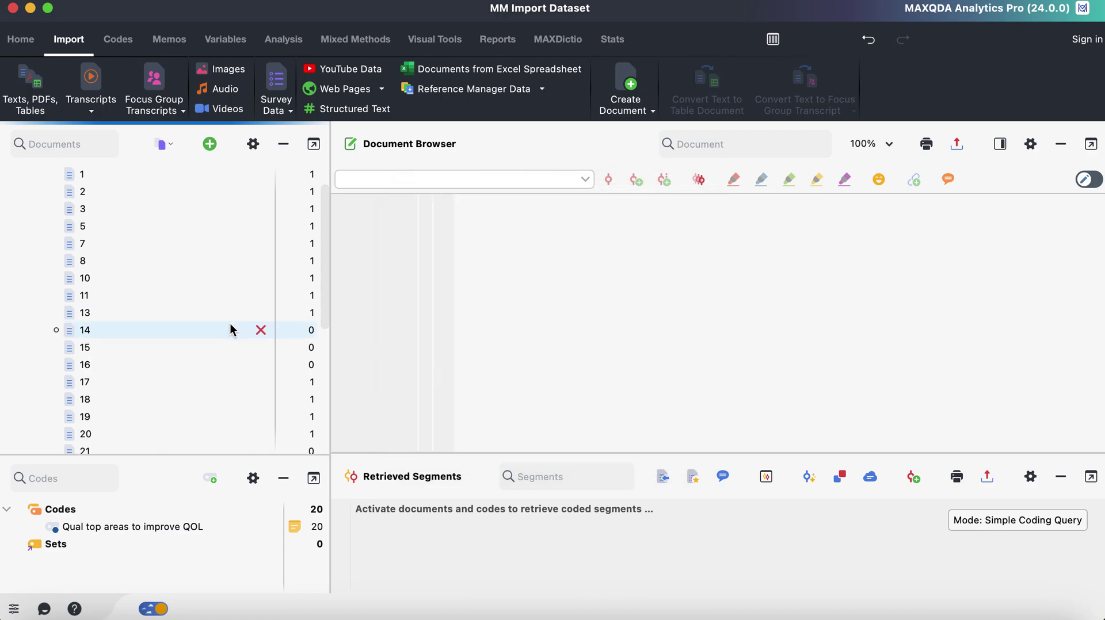
{"action": "scroll", "coordinate": [230, 327], "scroll_direction": "down", "scroll_amount": 4}
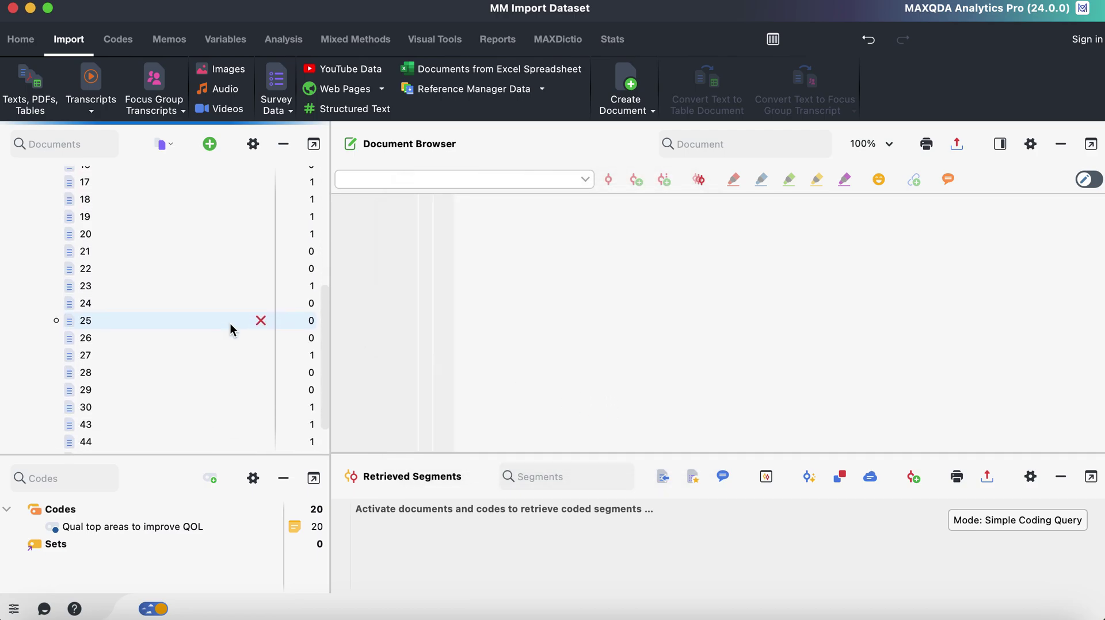